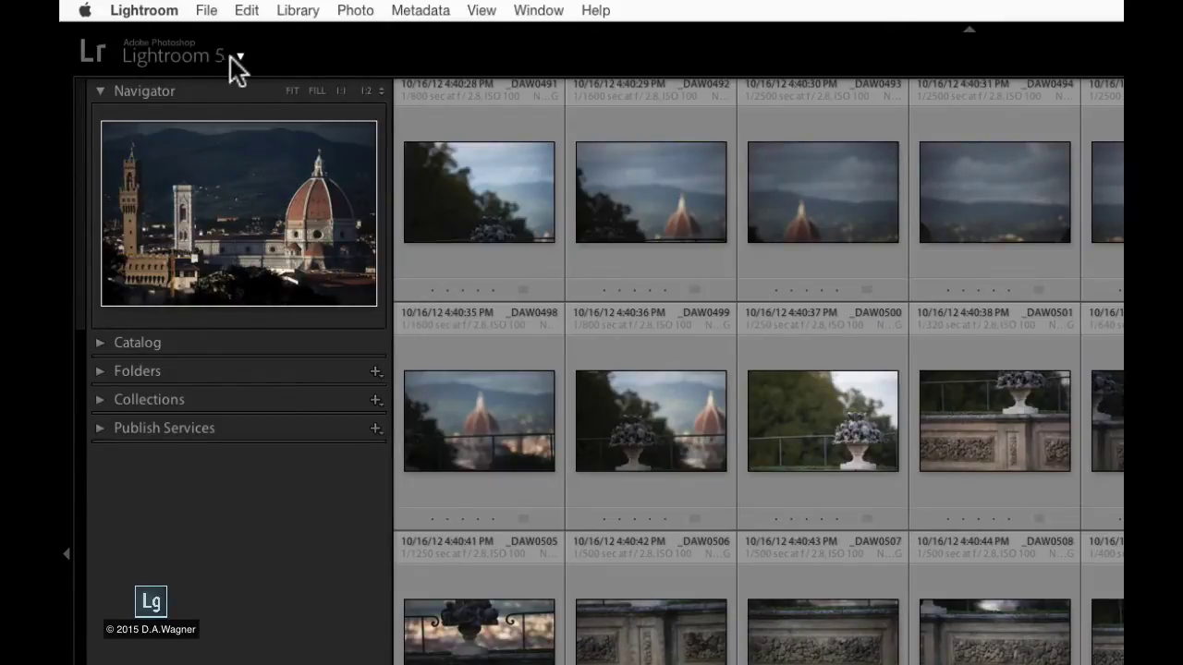
Open the identity plate menu from the Lightroom 5 logo at top-left
click(239, 57)
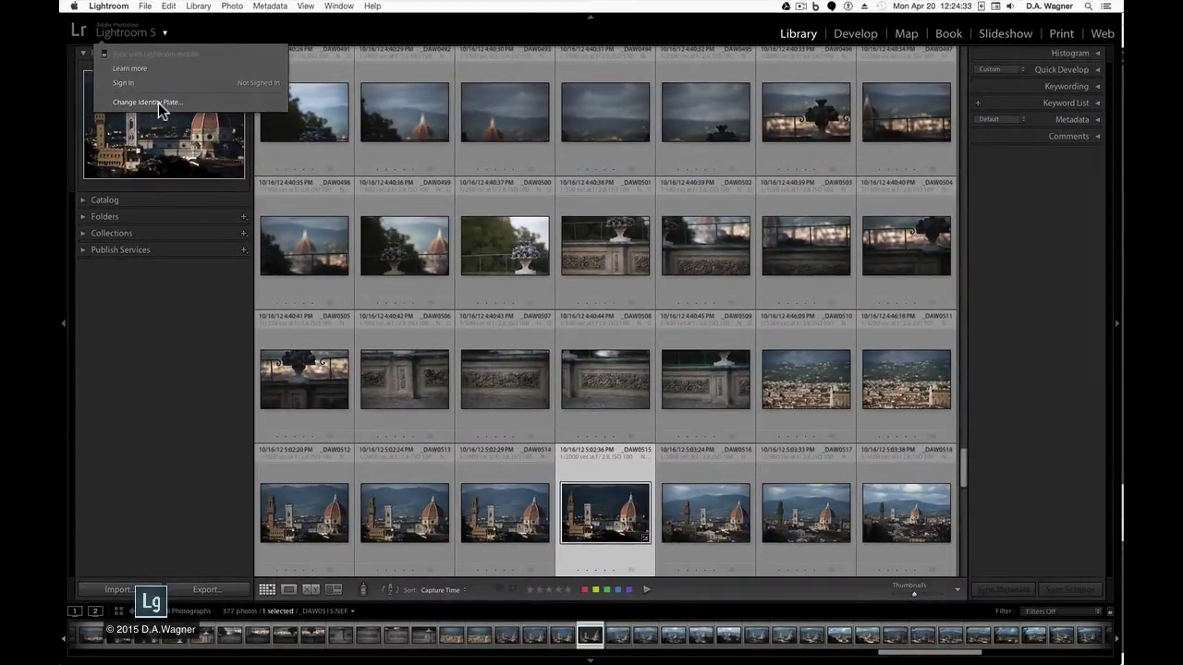
Open the Identity Plate Editor via Change Identity Plate and set the plate type to Personalized
click(159, 102)
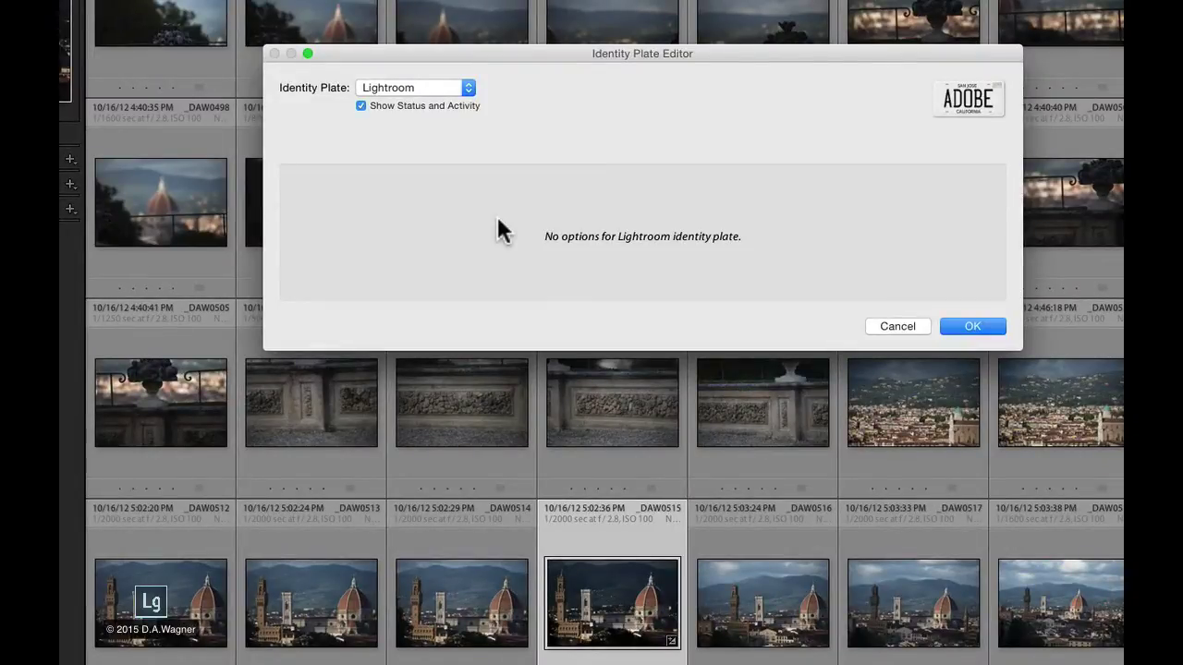
click(468, 89)
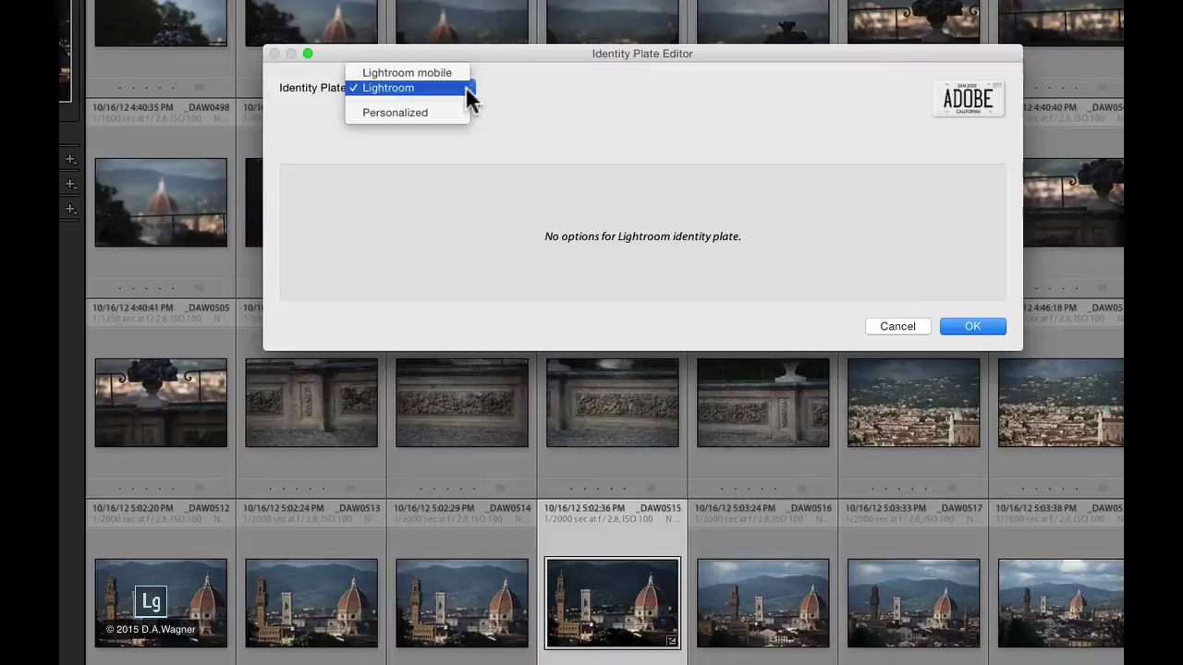
click(418, 109)
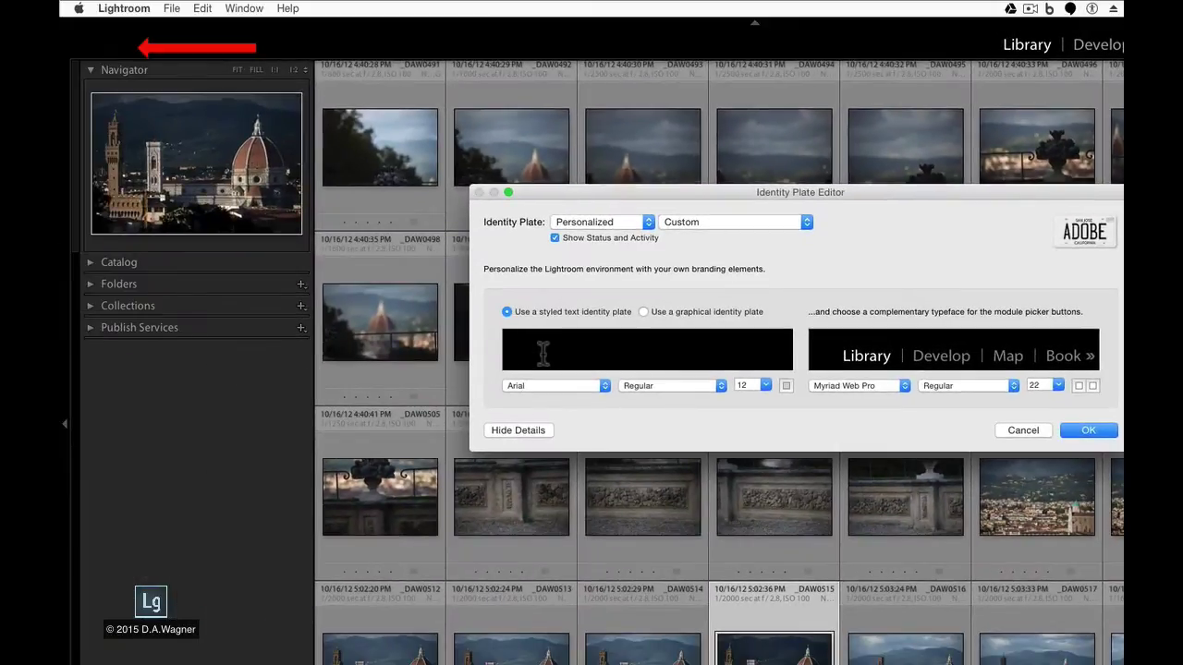
Enter 'Lightroom Guy' as the styled plate text and set its size to 36
text(Lightr)
text(oom G)
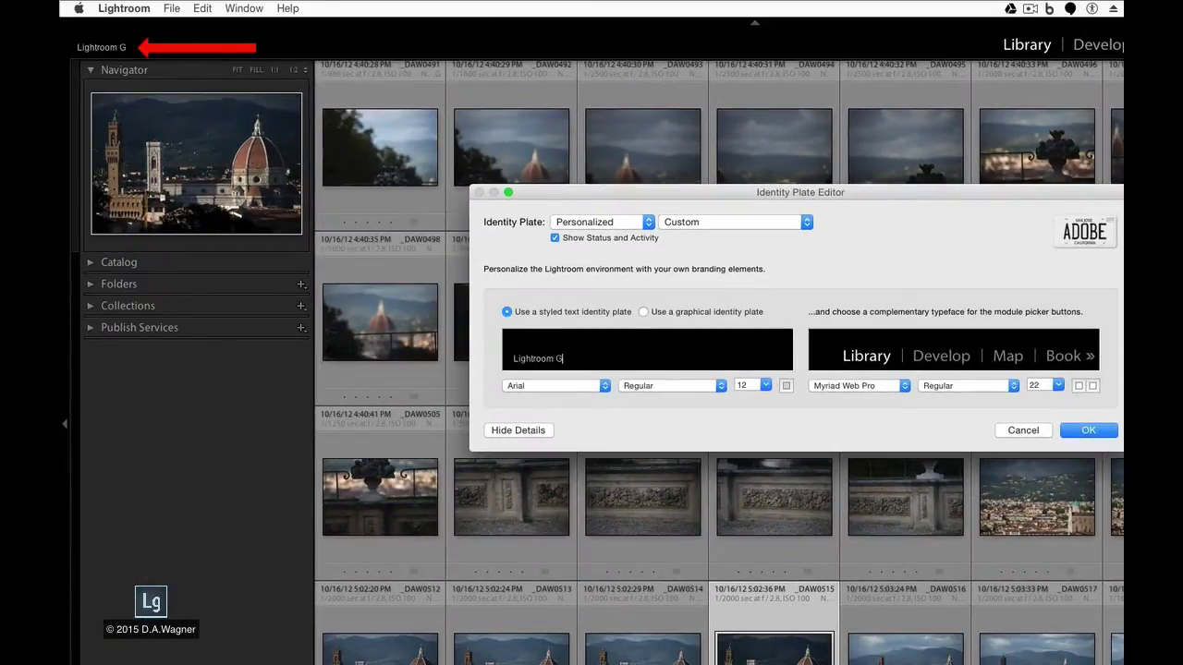
text(uy)
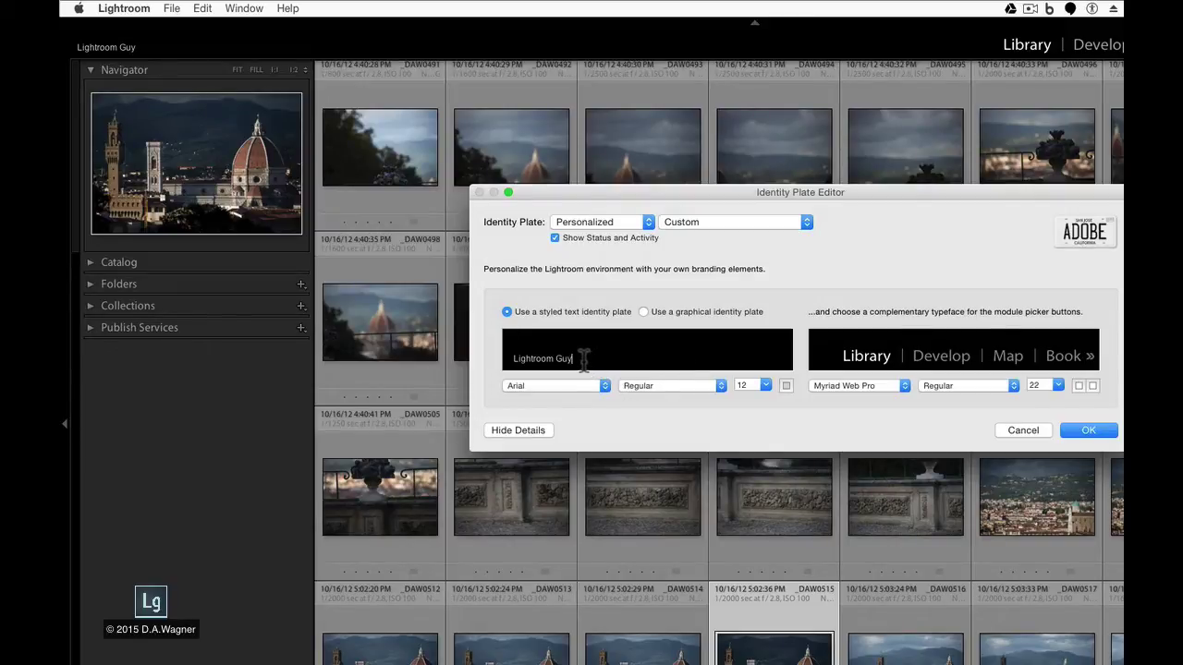
drag(583, 358, 499, 360)
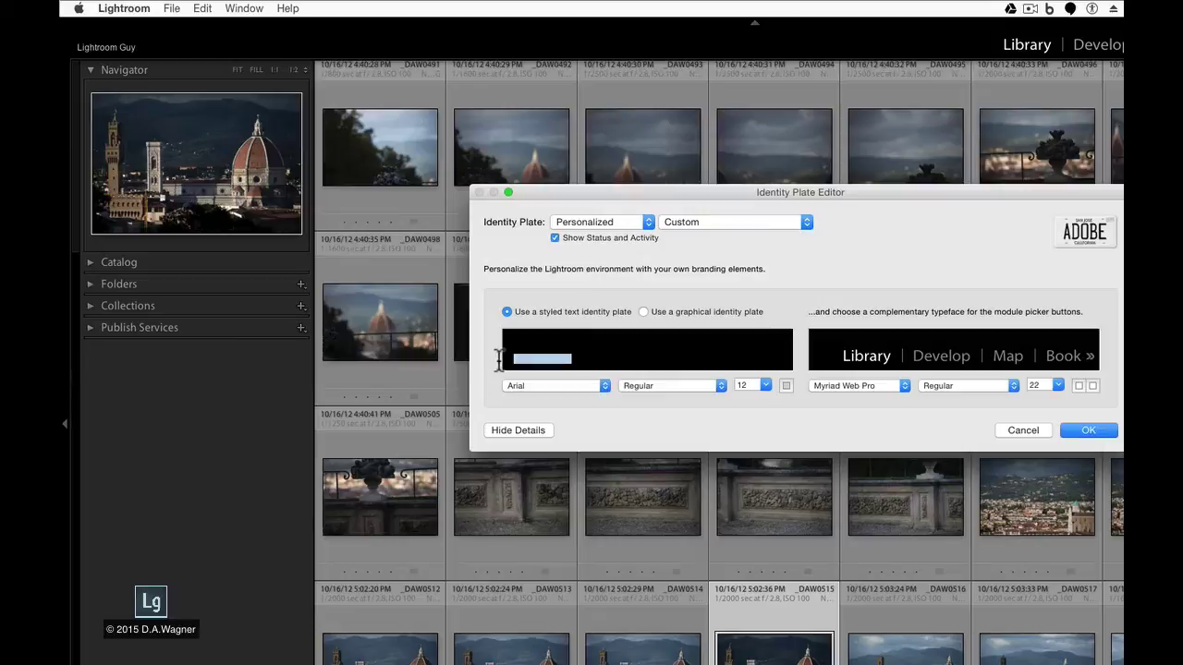
click(763, 385)
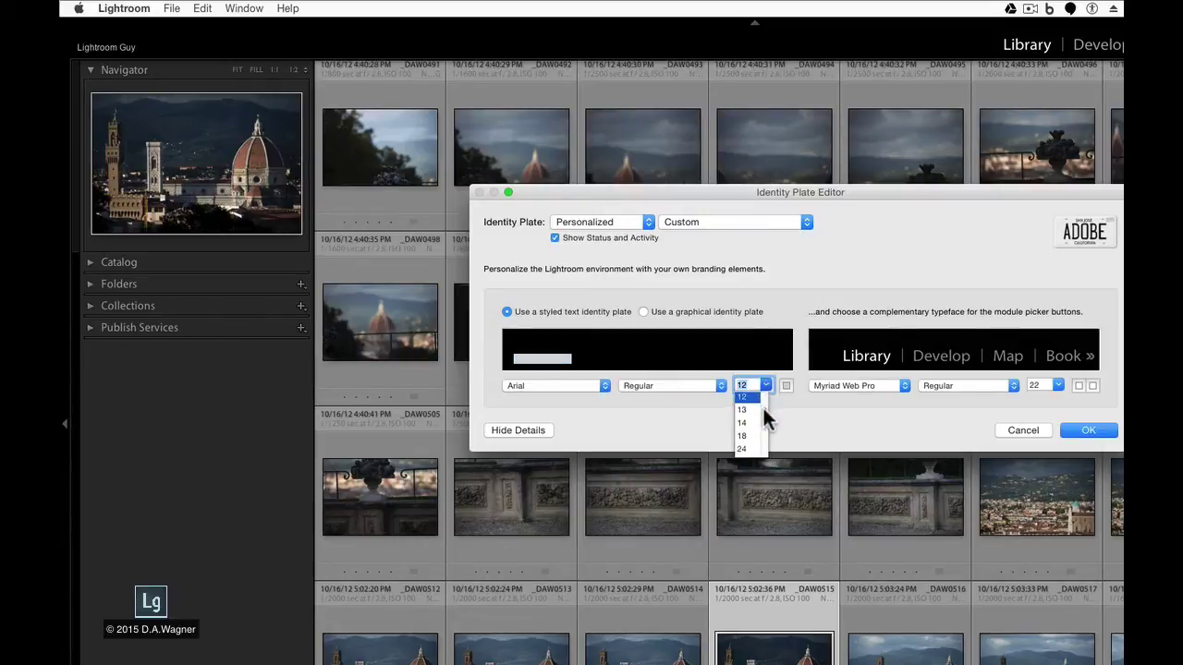
scroll(763, 423, down, 2)
scroll(764, 426, down, 1)
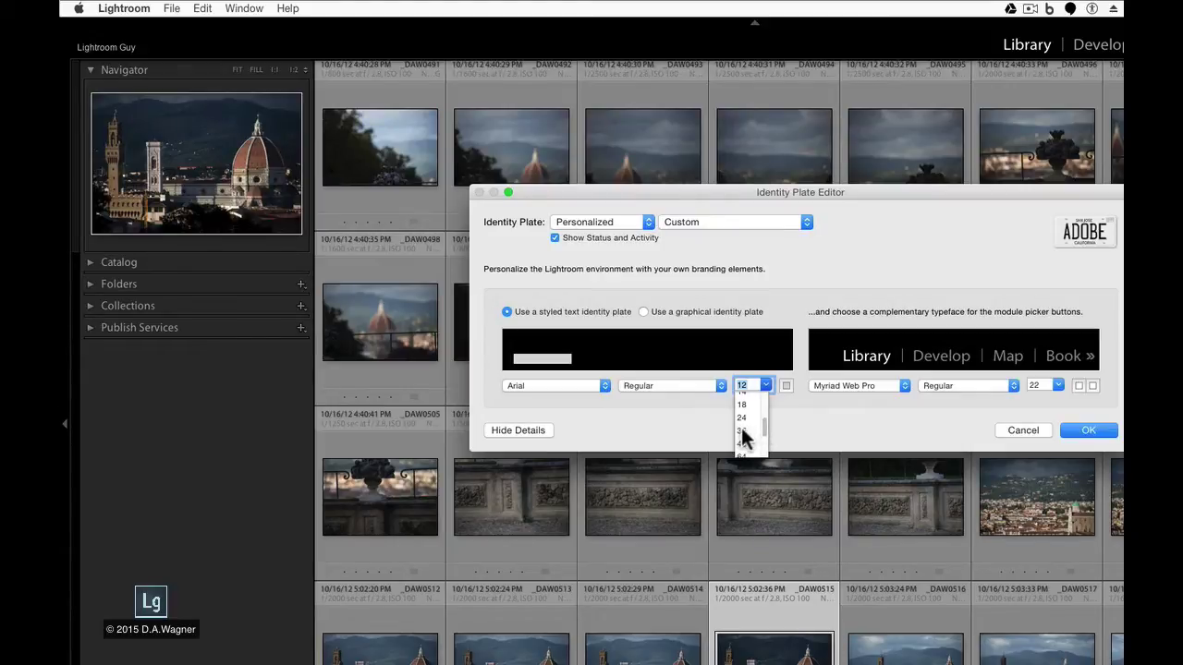
click(743, 431)
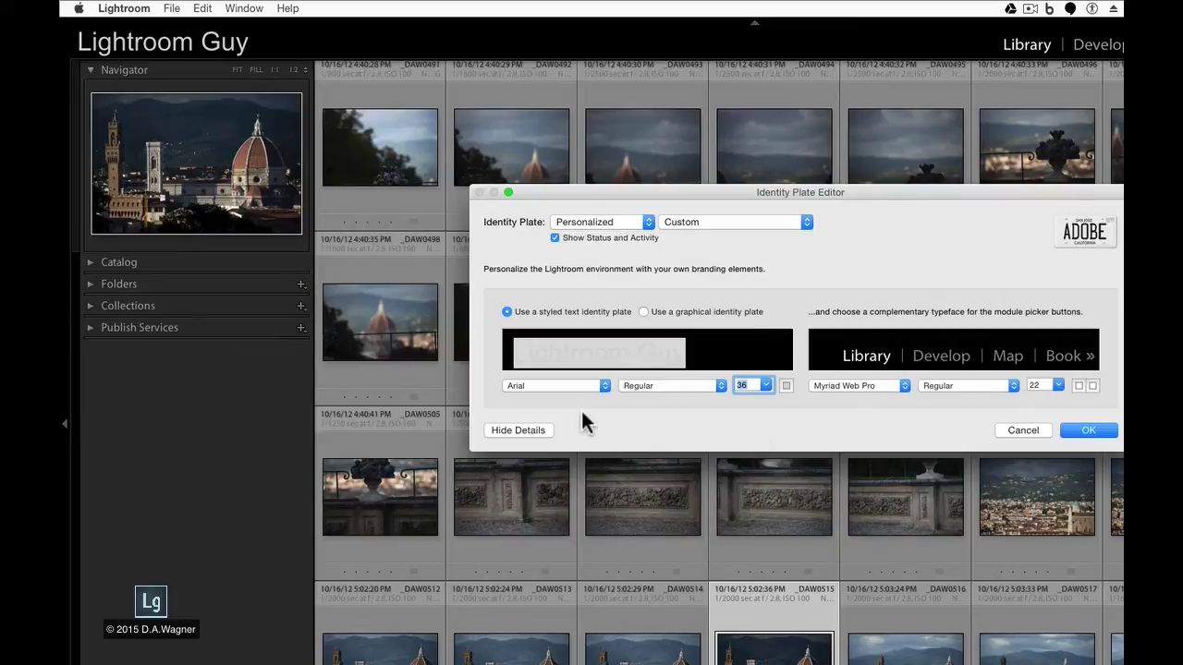
drag(515, 352, 691, 352)
Restyle the 'Lightroom Guy' text in Copperplate Light at 48, after briefly trying Edwardian Script ITC
click(569, 388)
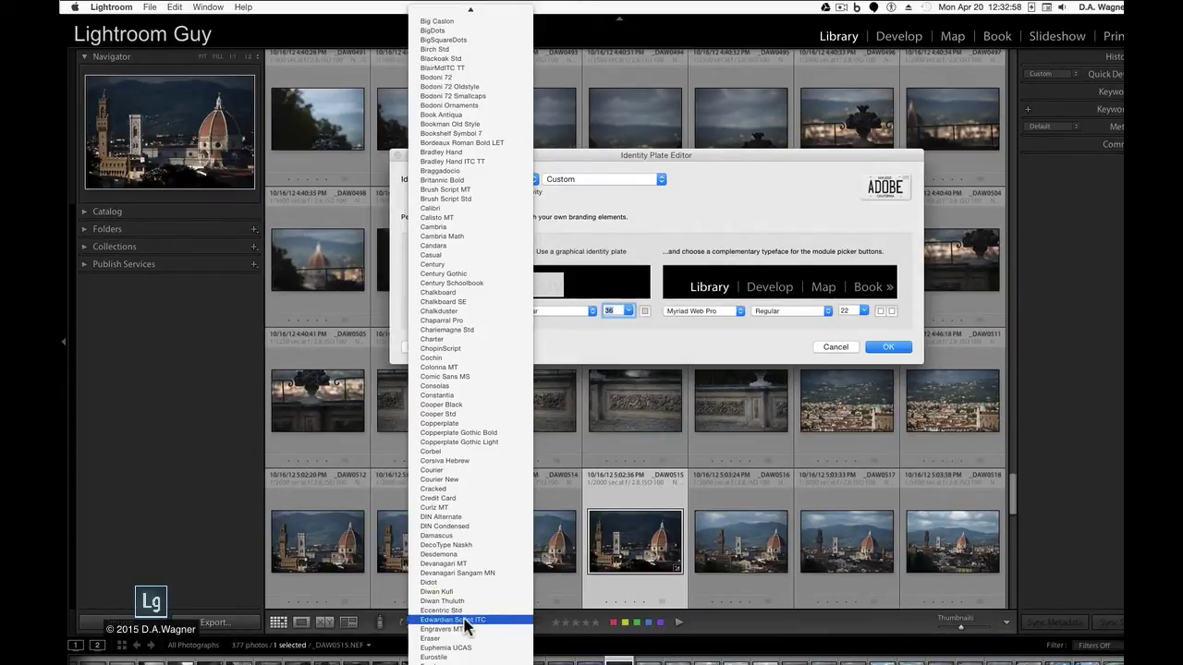
click(465, 625)
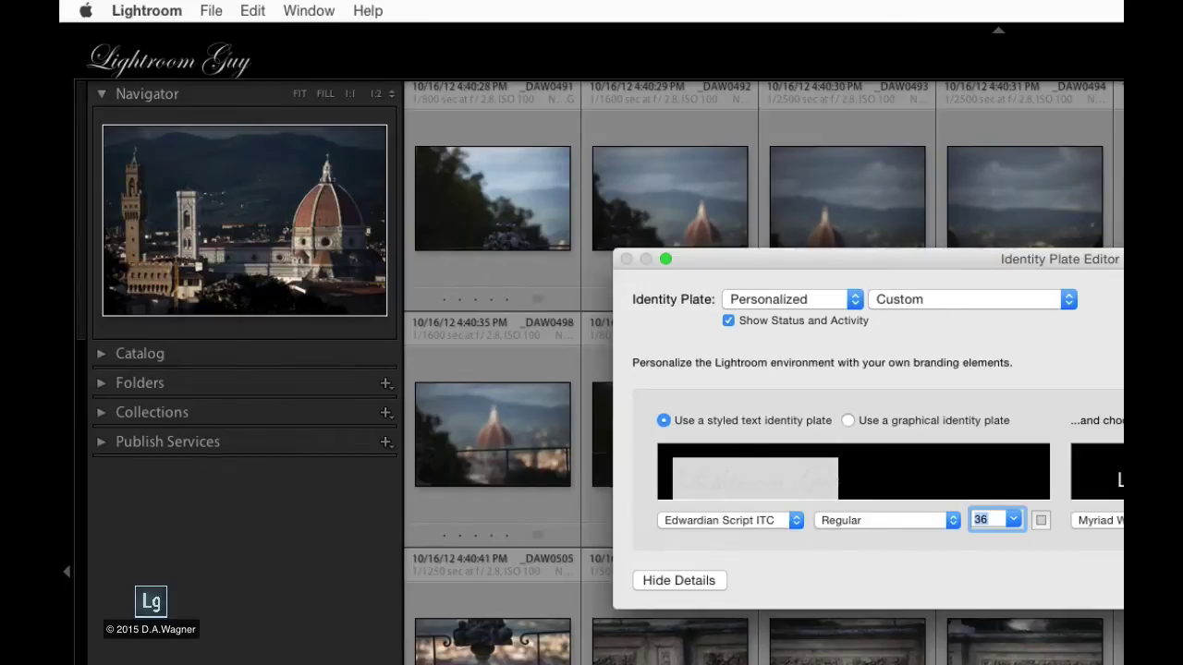
click(732, 518)
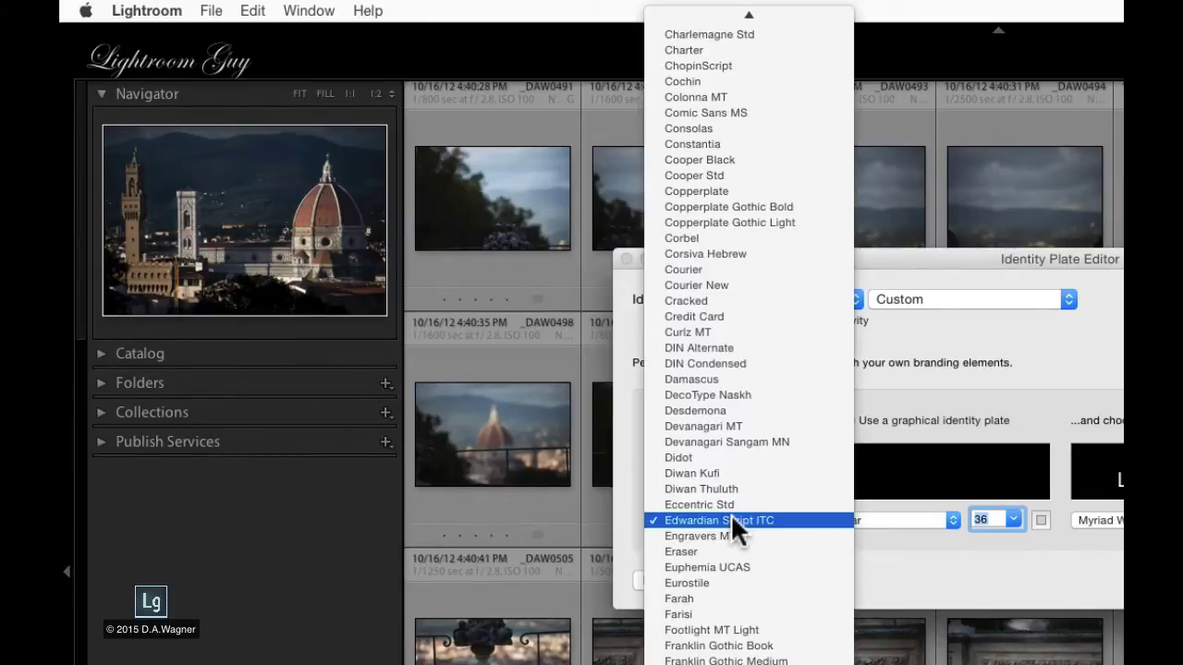
click(720, 192)
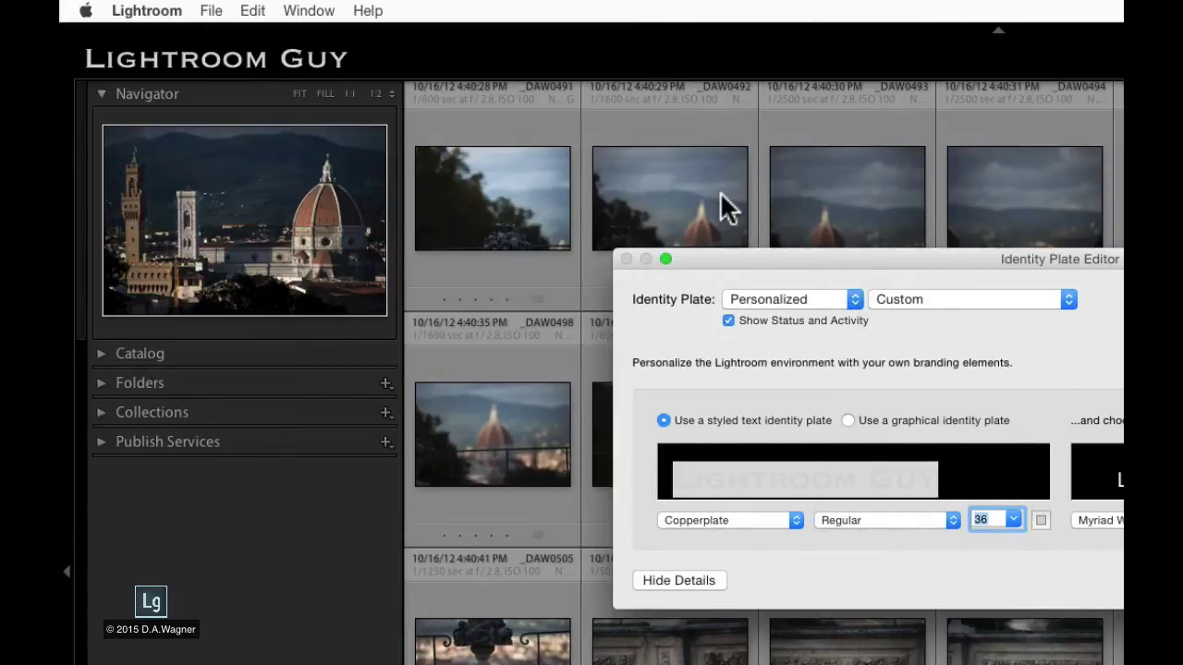
click(878, 518)
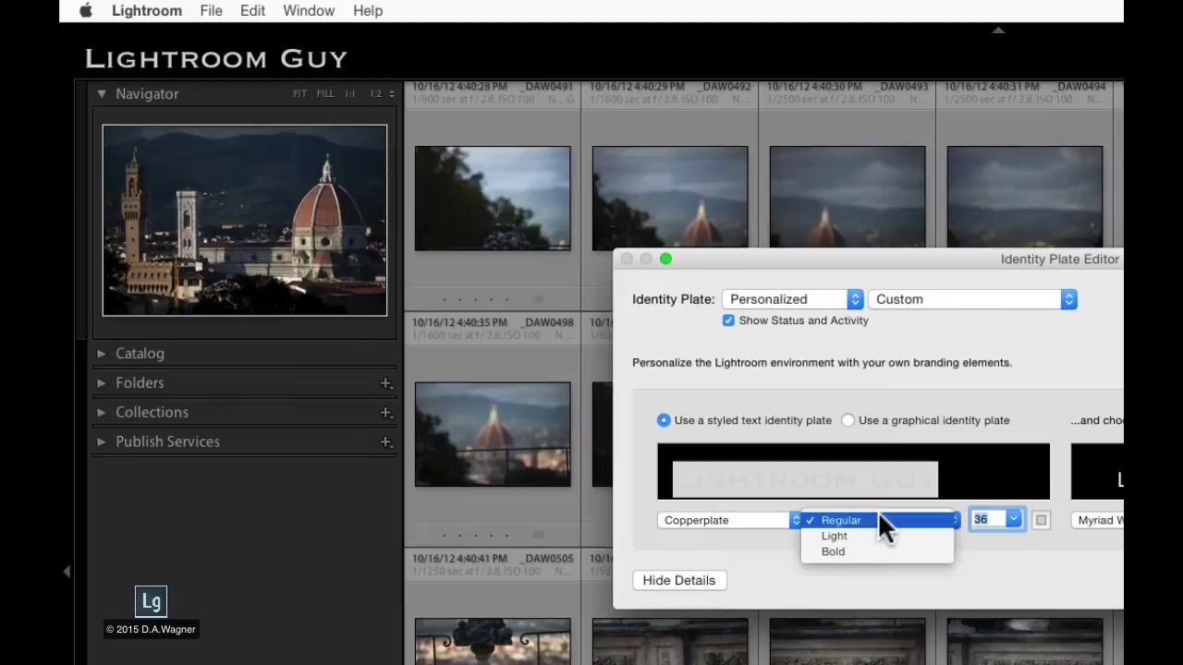
click(876, 536)
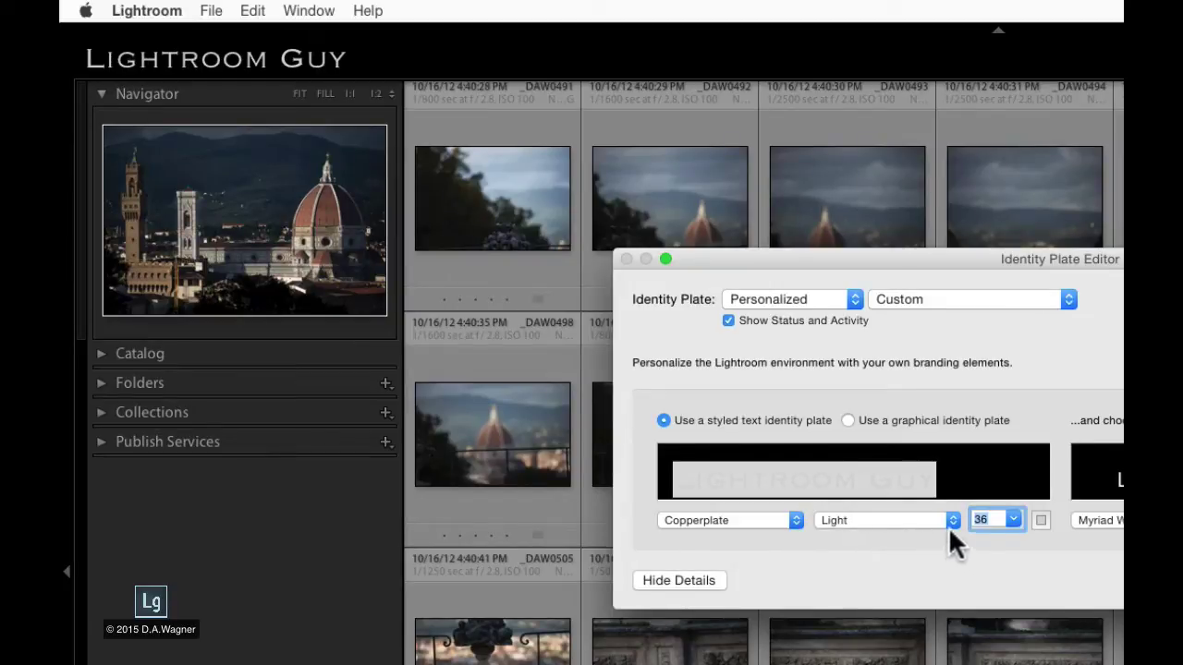
click(1013, 520)
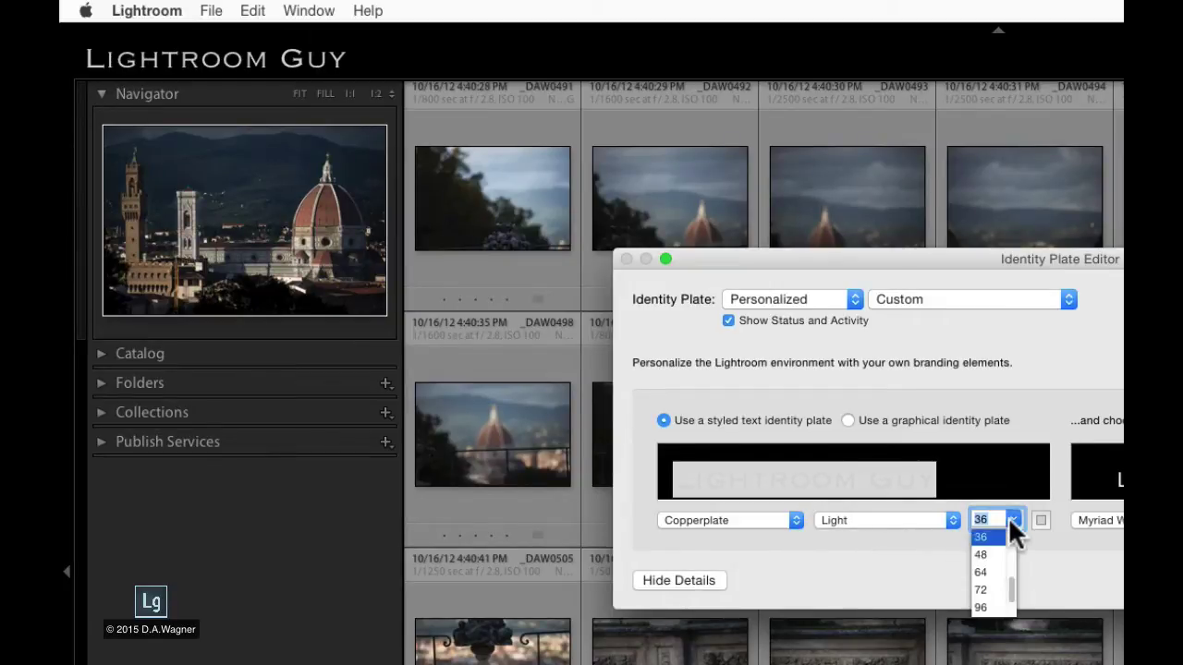
click(979, 555)
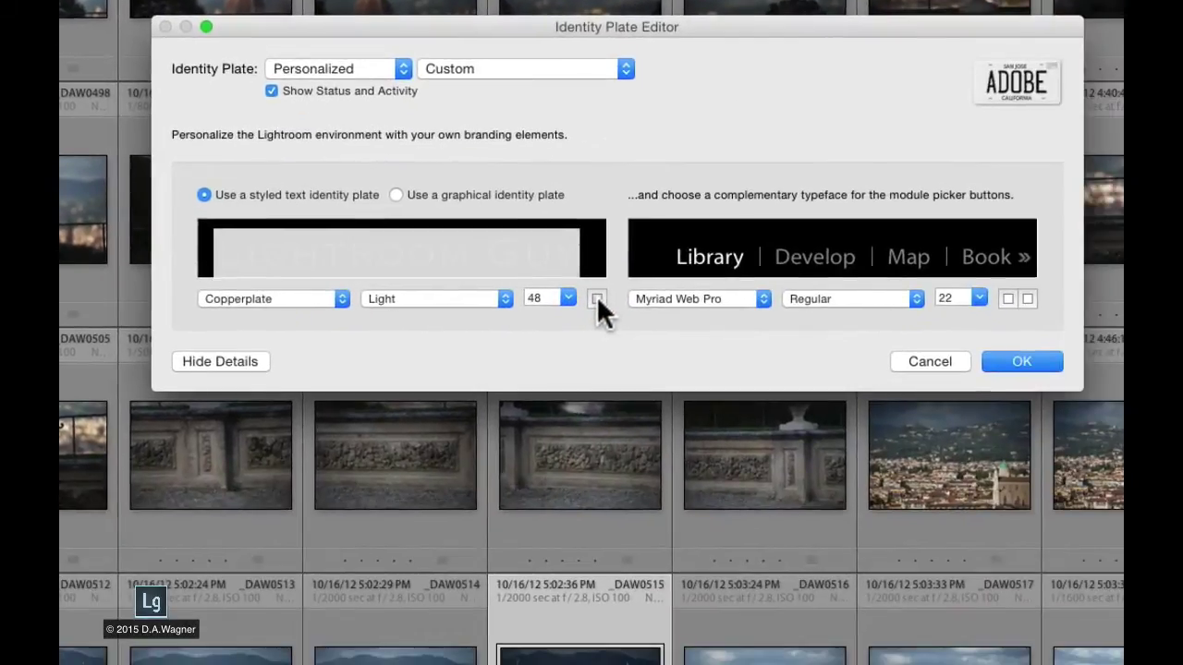
Colour the 'Lightroom Guy' plate text Maraschino red from the Crayons swatches
click(597, 298)
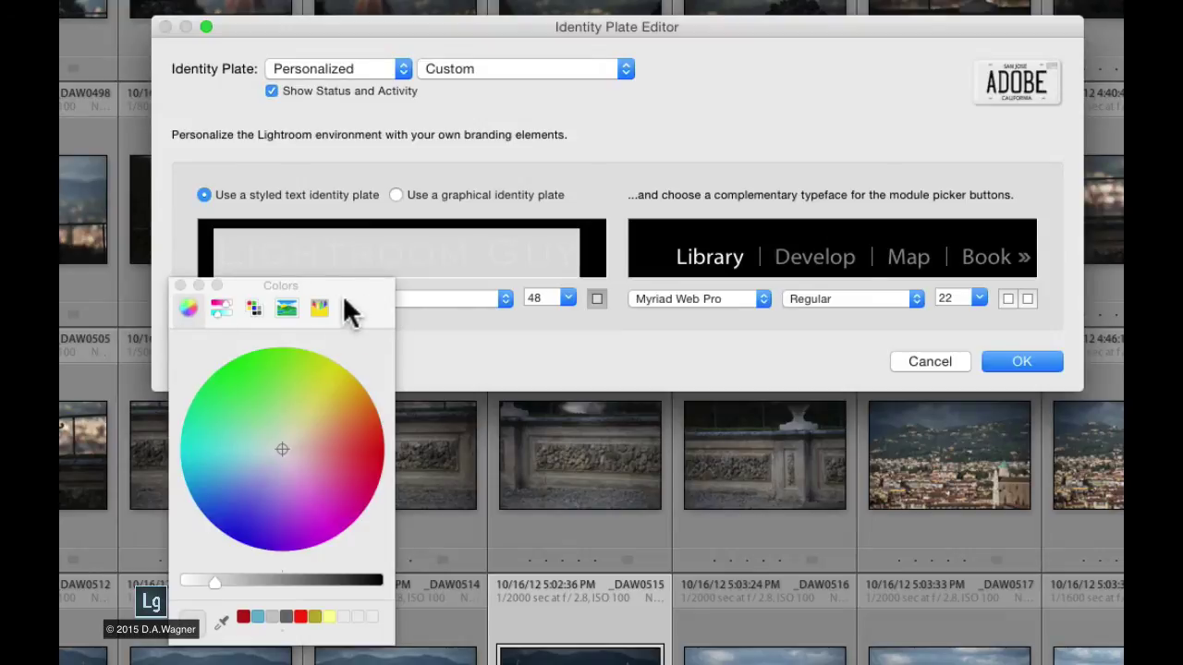
drag(349, 305, 304, 300)
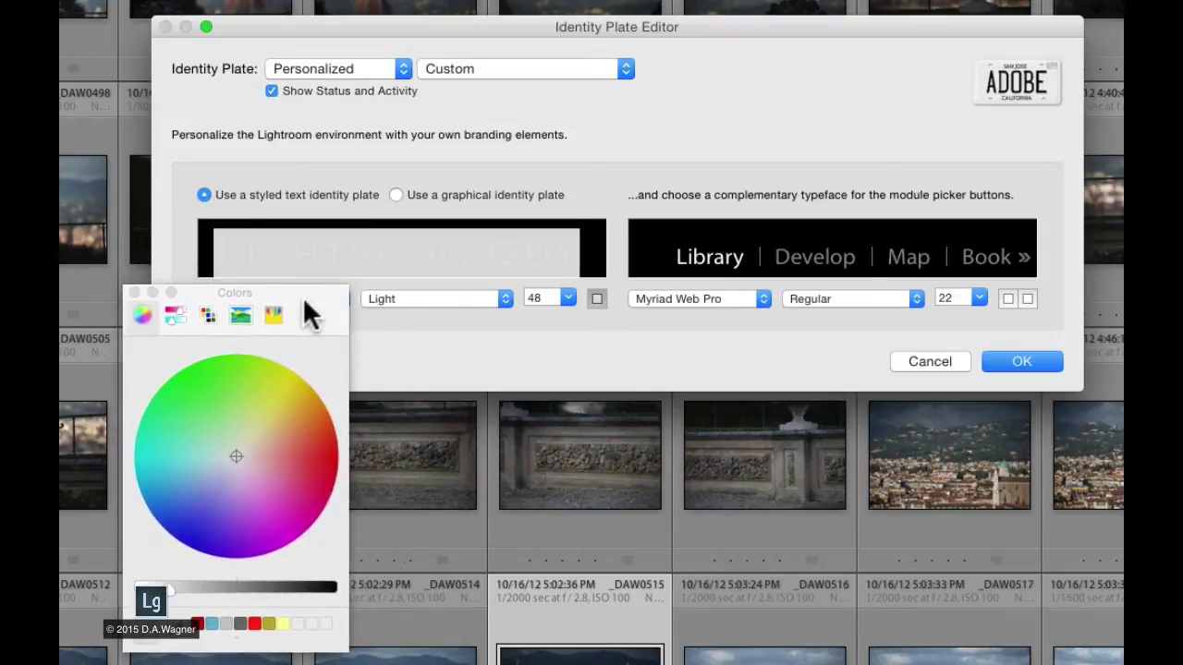
click(175, 313)
click(207, 314)
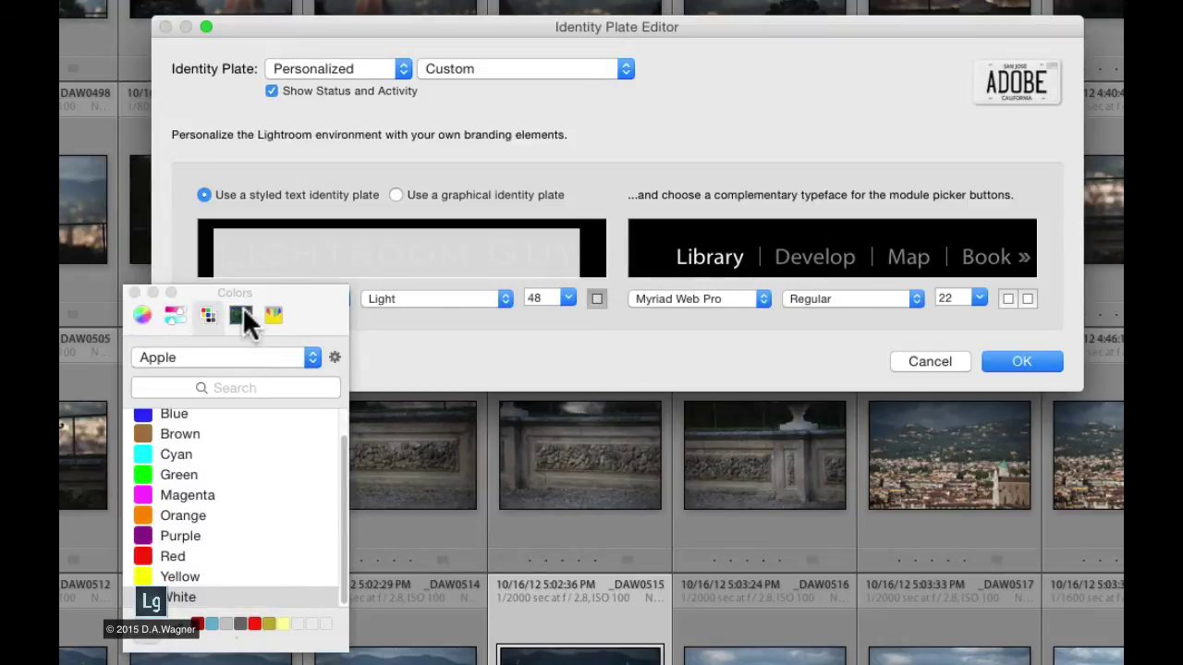
click(241, 315)
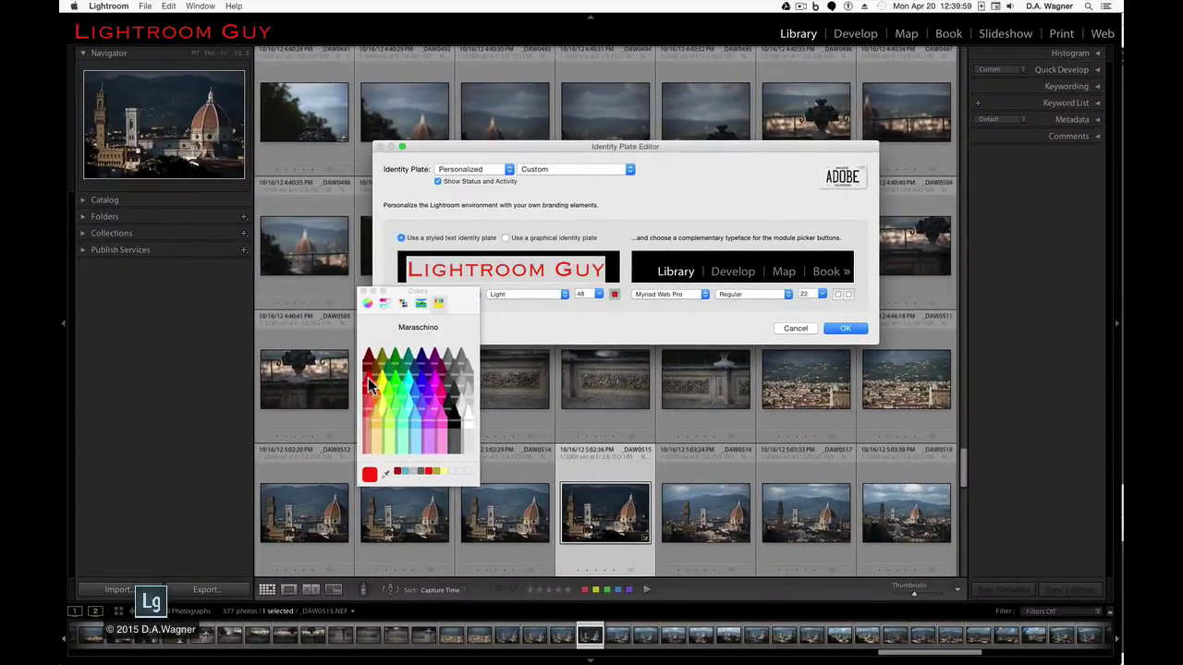
click(363, 292)
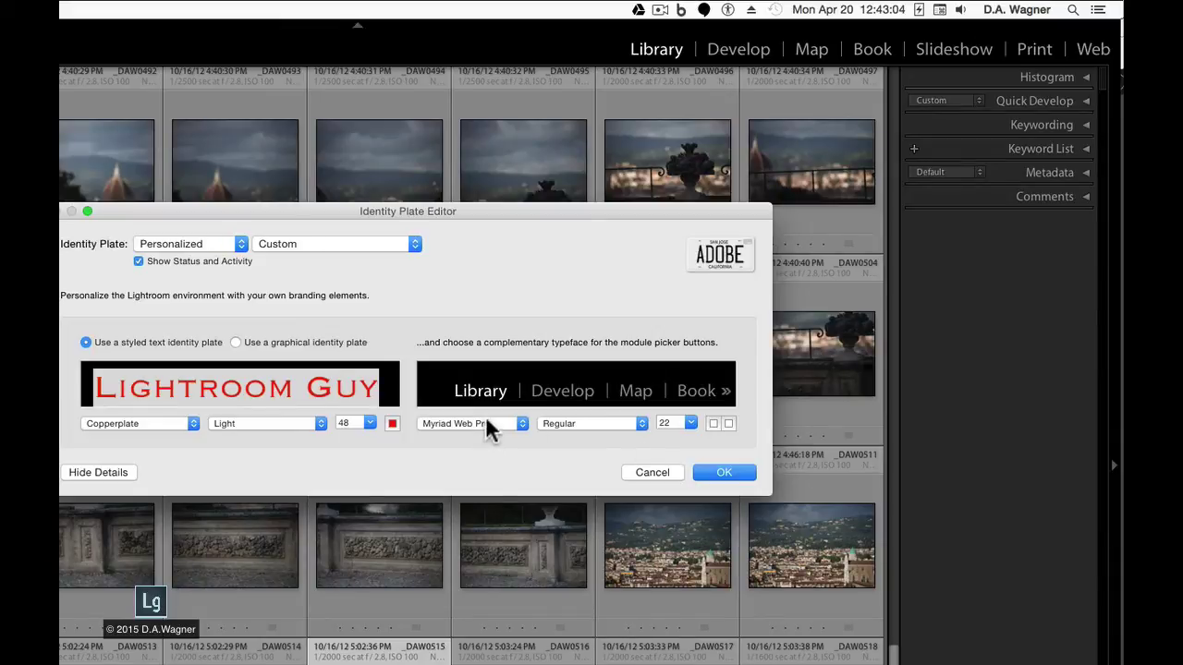
Give the module picker button labels Copperplate font, Light style and size 24
click(490, 427)
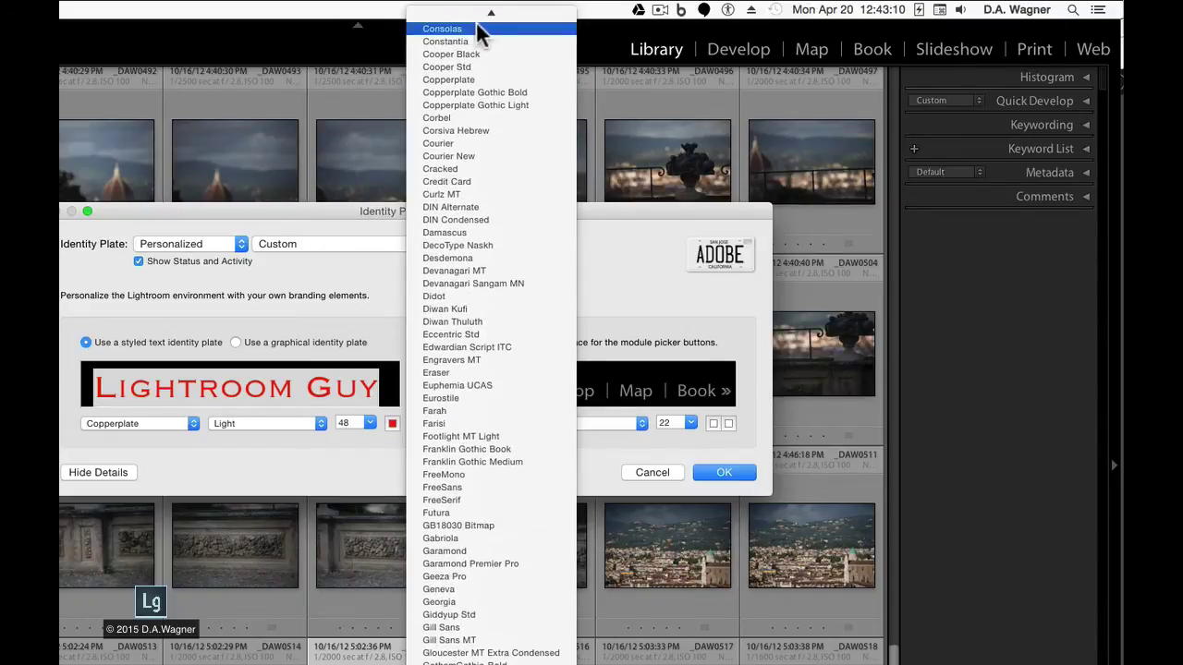
click(465, 82)
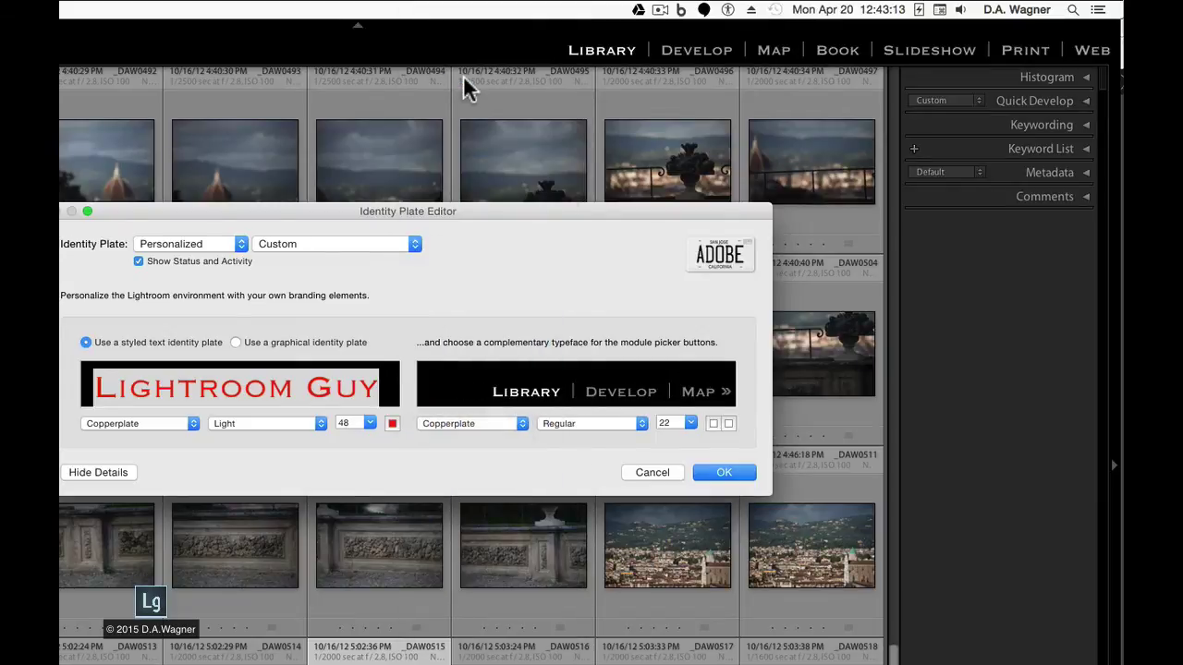
click(602, 424)
click(601, 437)
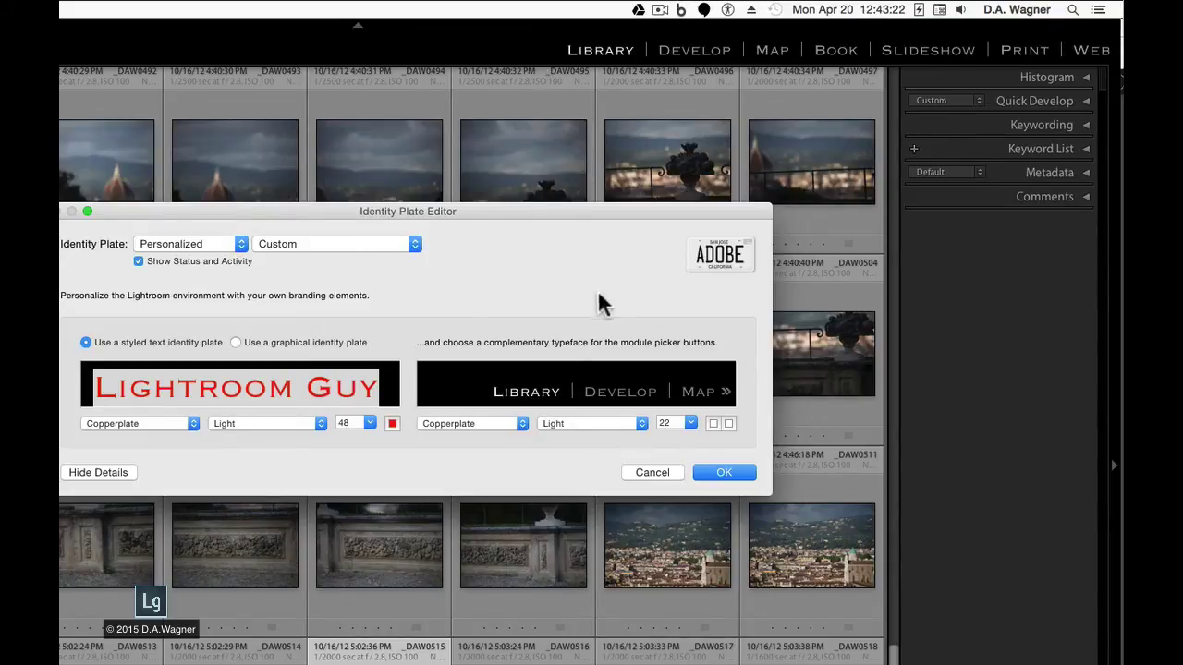
click(689, 424)
drag(689, 431, 688, 458)
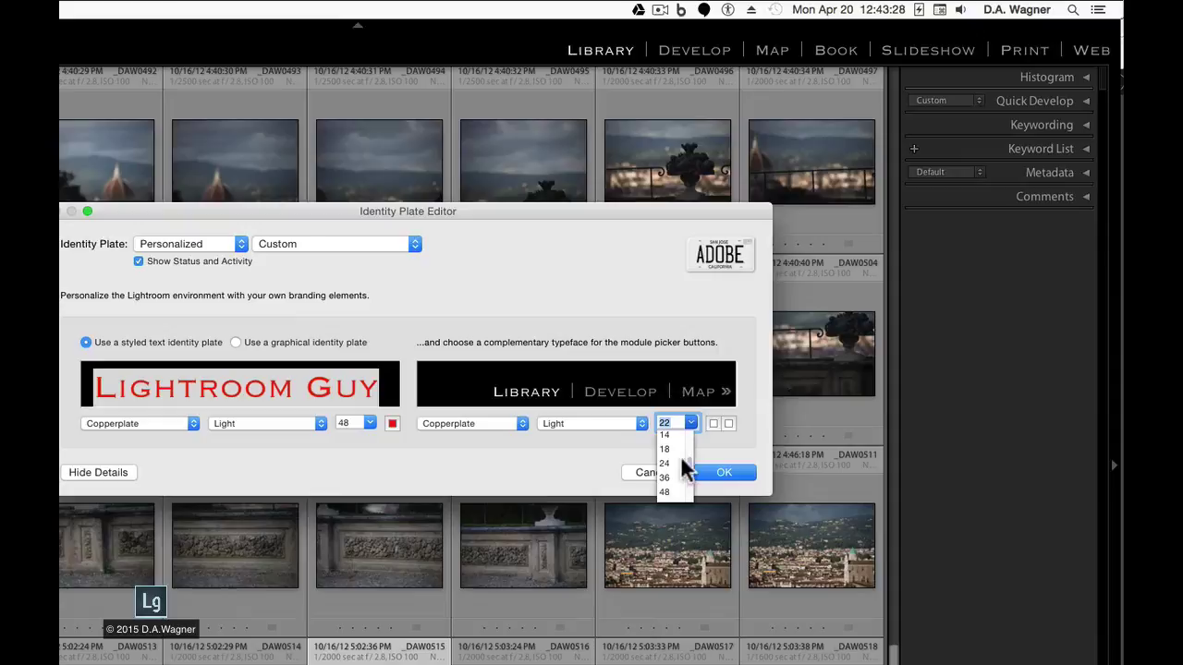
click(667, 470)
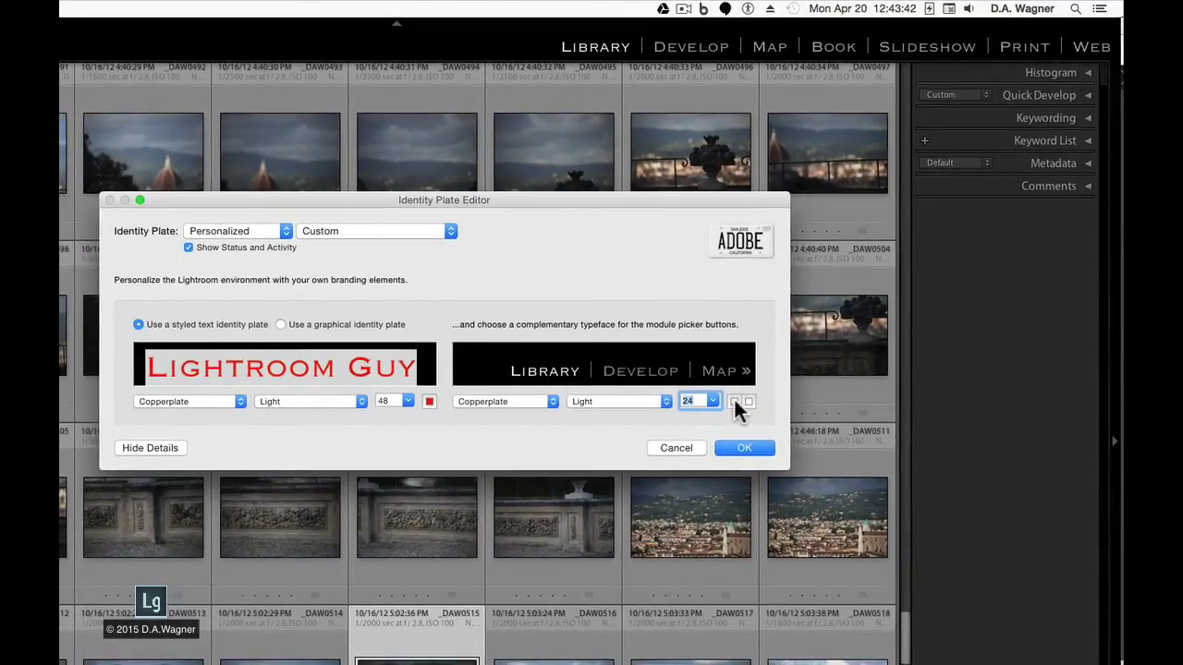
Colour the active module label Maraschino red and the inactive labels Carnation pink
click(734, 401)
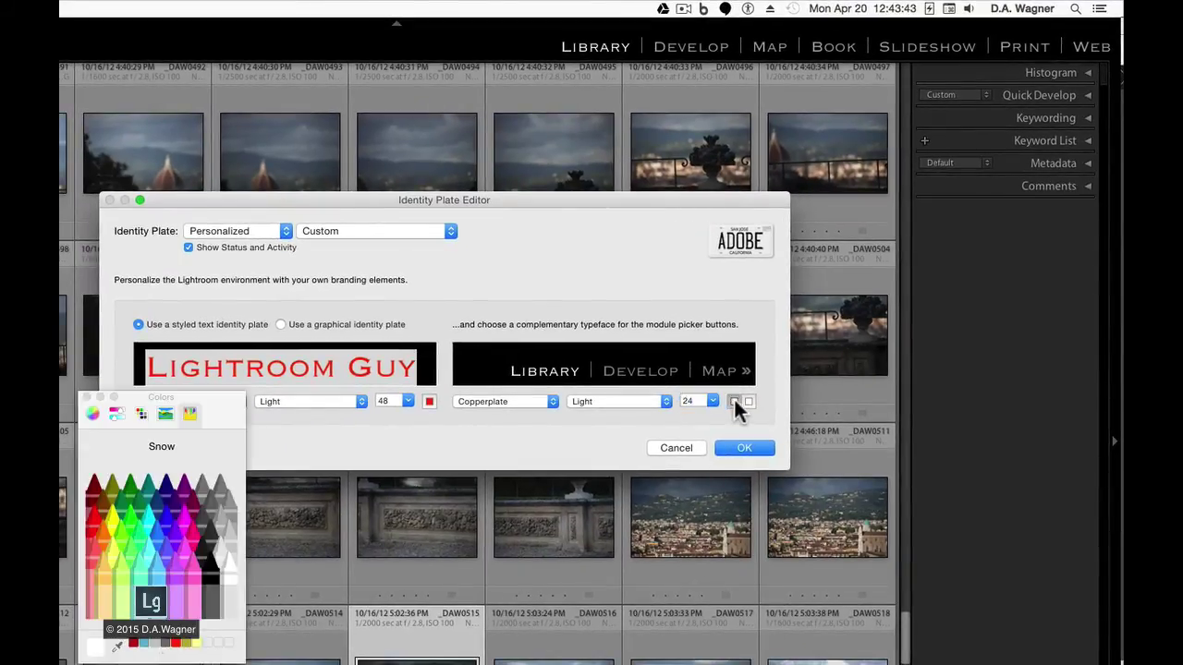
click(96, 524)
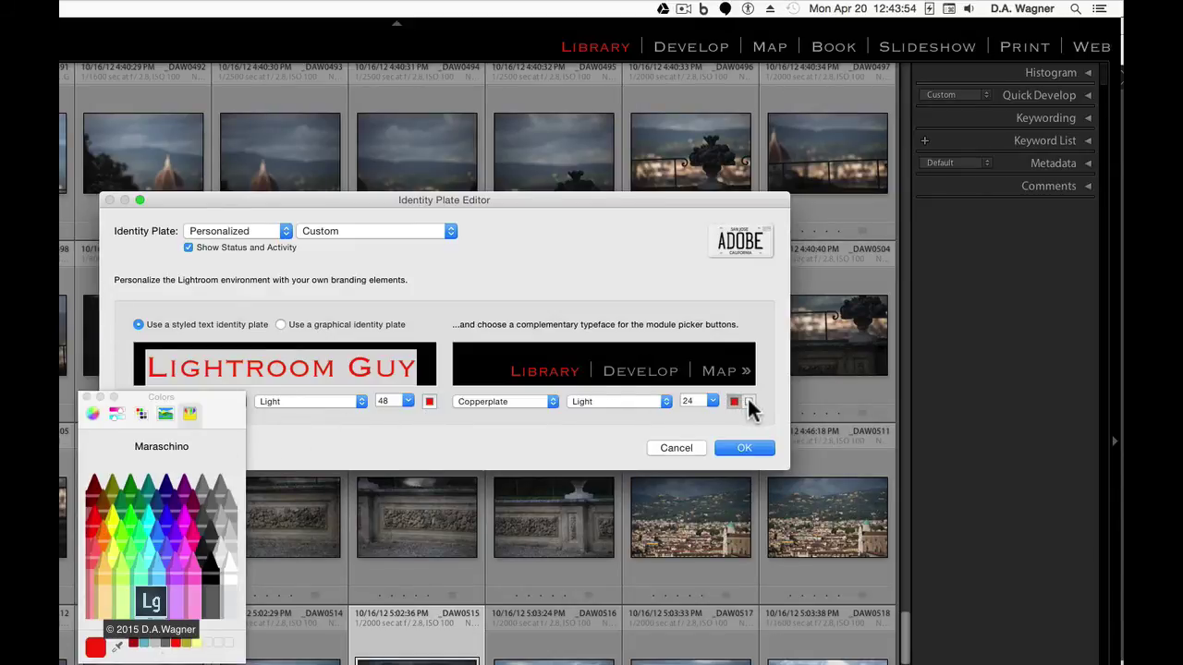
click(748, 400)
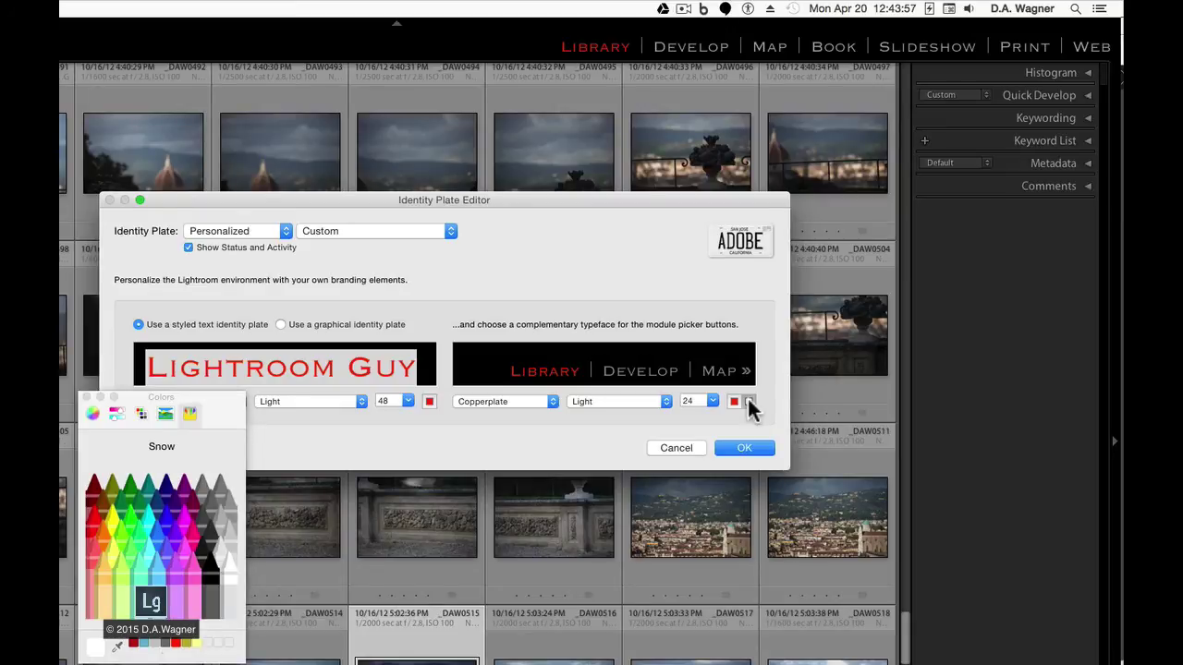
click(194, 565)
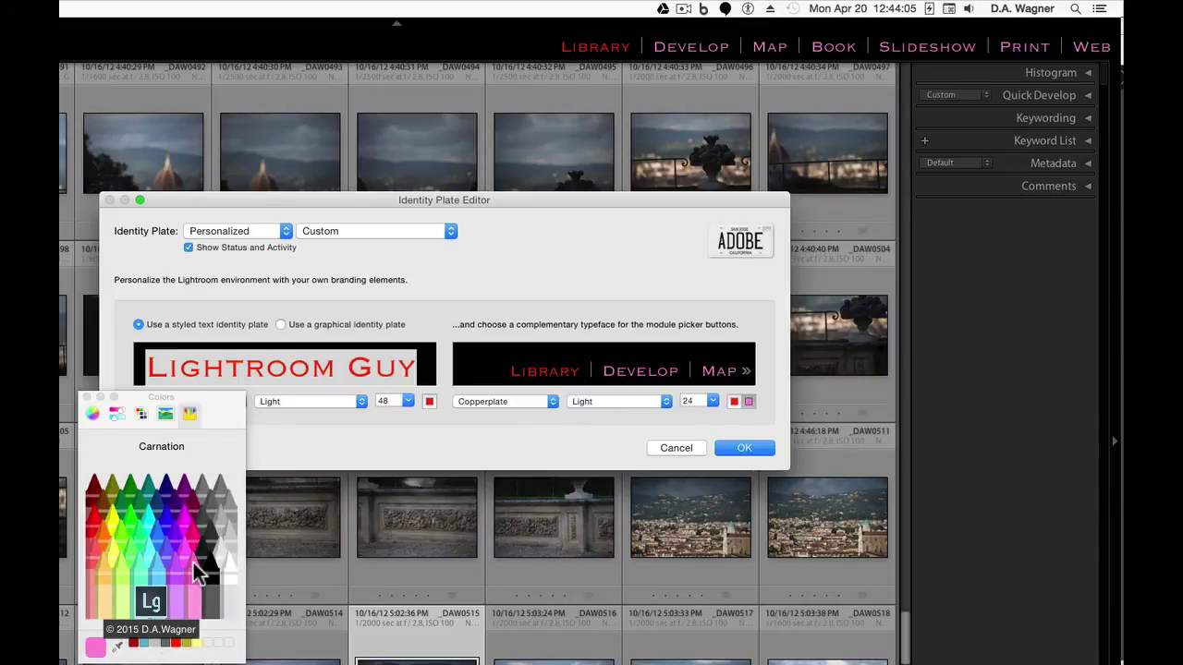
click(88, 397)
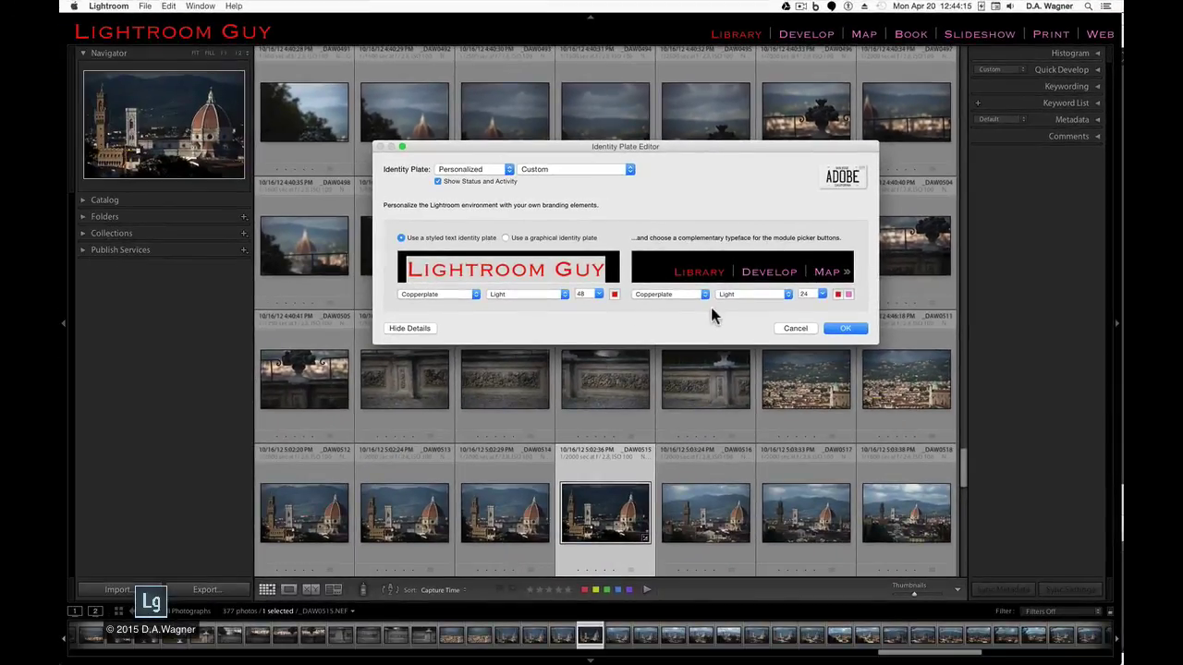
Confirm the Identity Plate Editor to apply the red plate and restyled module labels
click(848, 329)
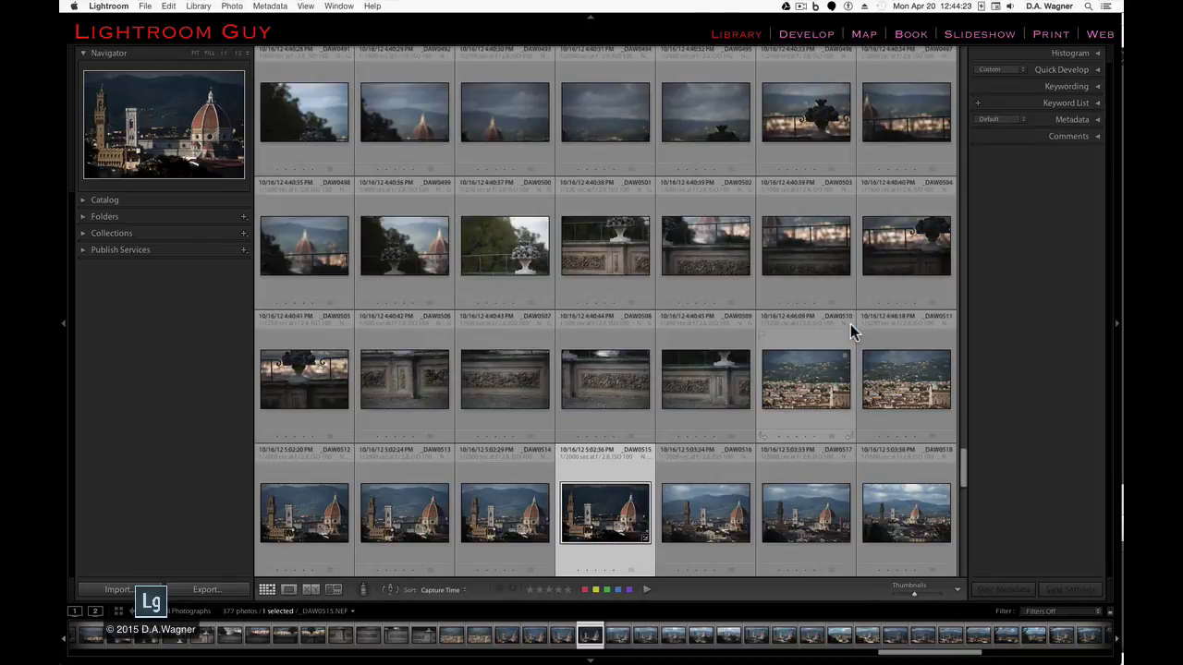